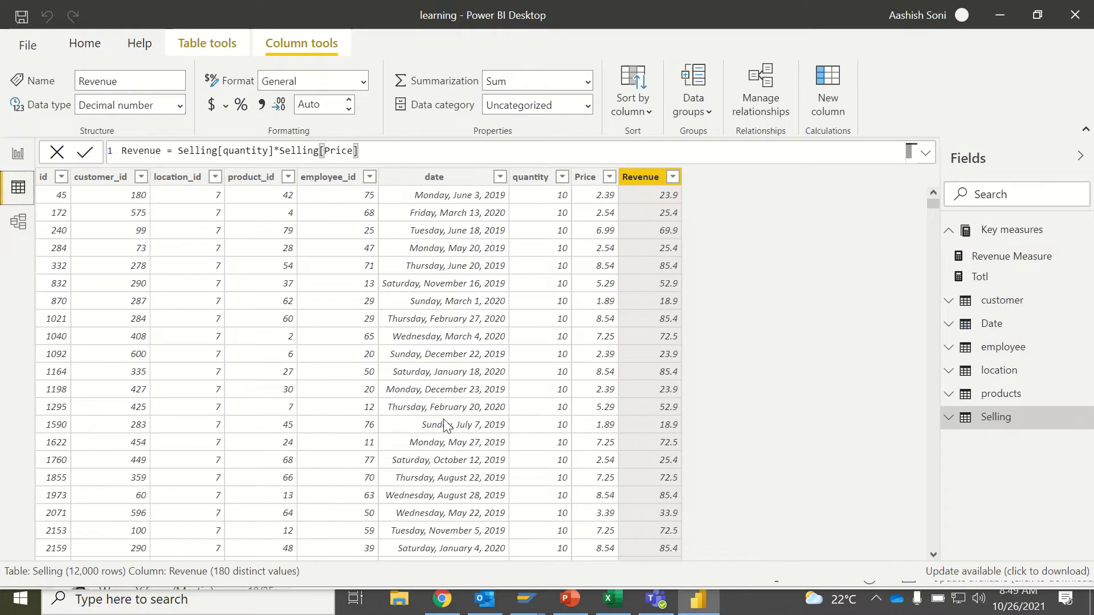
# - Examine the Revenue column's formula in the Selling table and return to the report page
pyautogui.click(1009, 424)
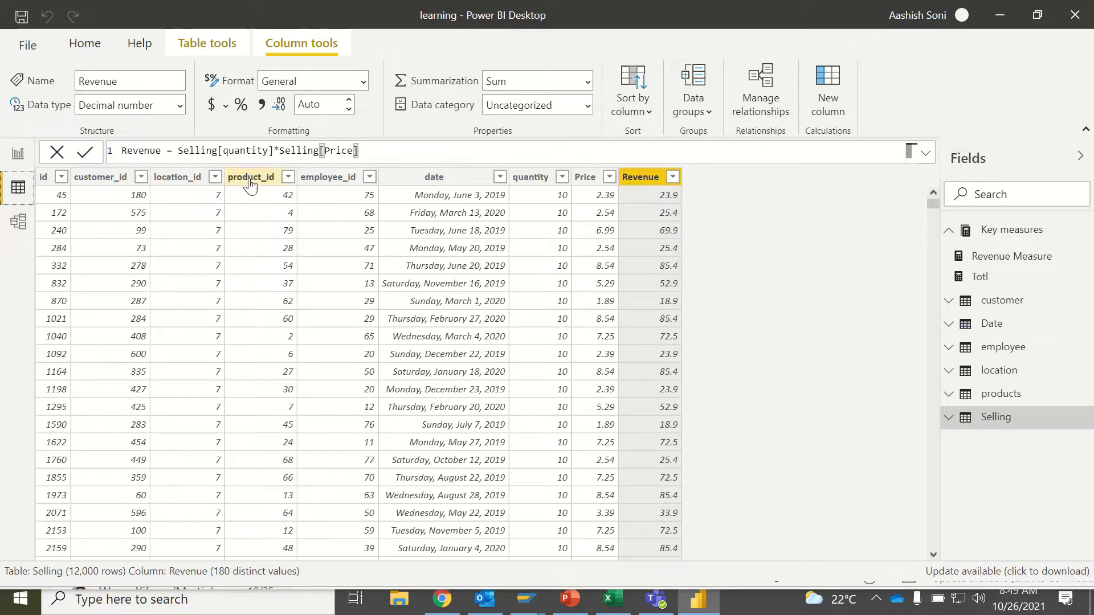
pyautogui.click(274, 151)
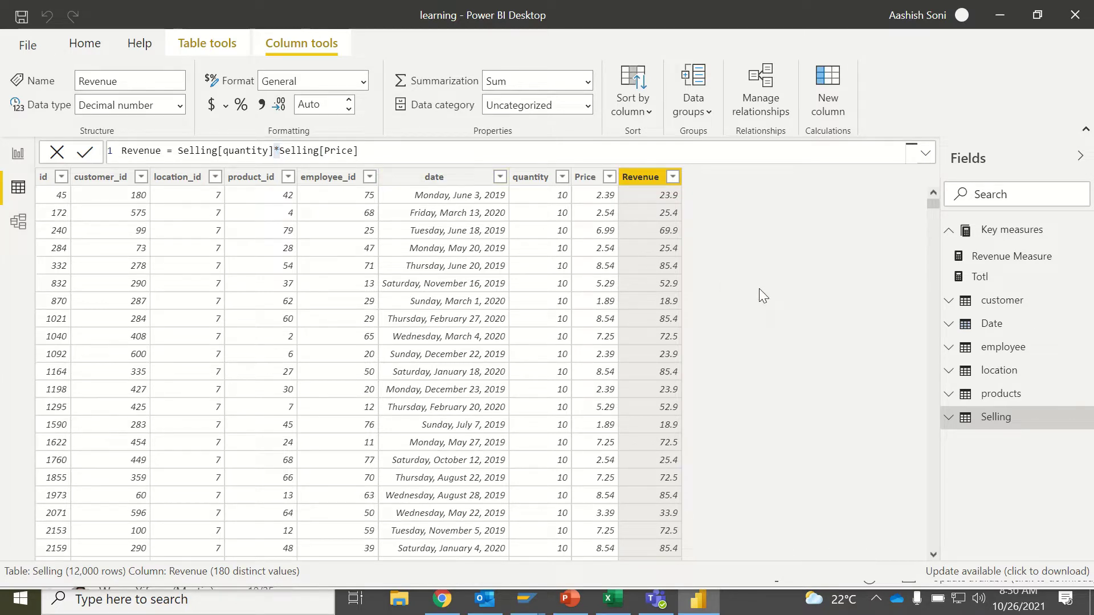
pyautogui.click(21, 165)
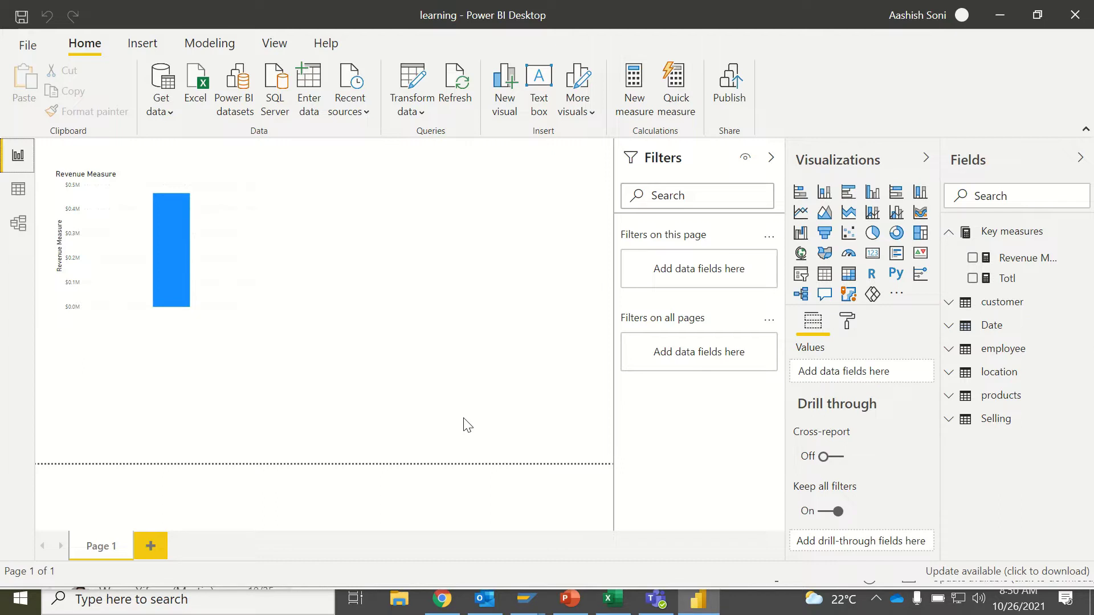
pyautogui.click(405, 359)
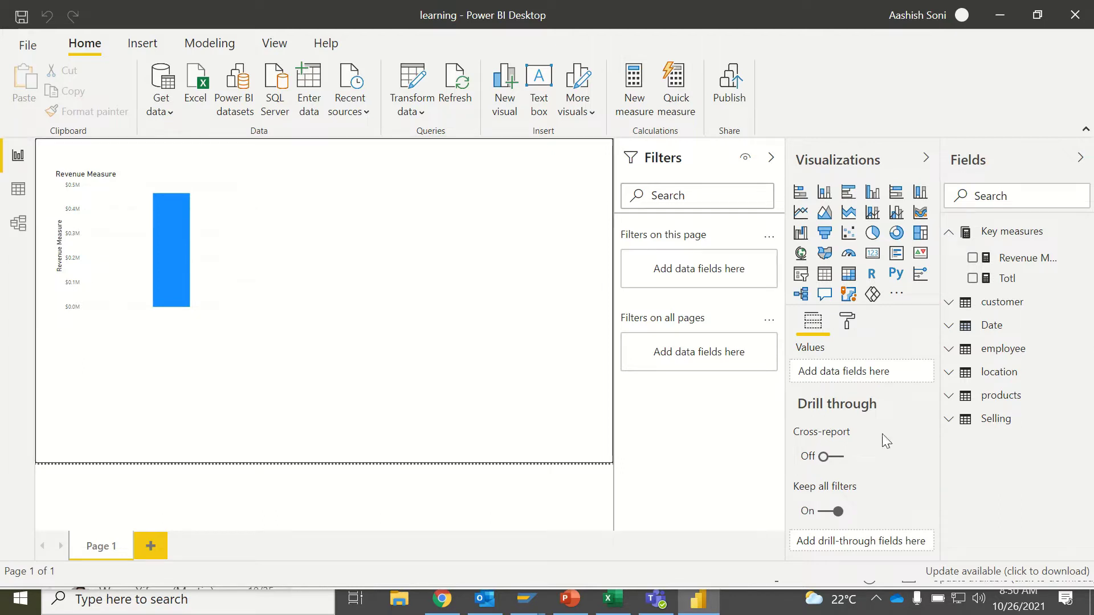
# - Add a new measure named revmesure to the Key measures table and begin its formula with the SUM function
pyautogui.click(983, 234)
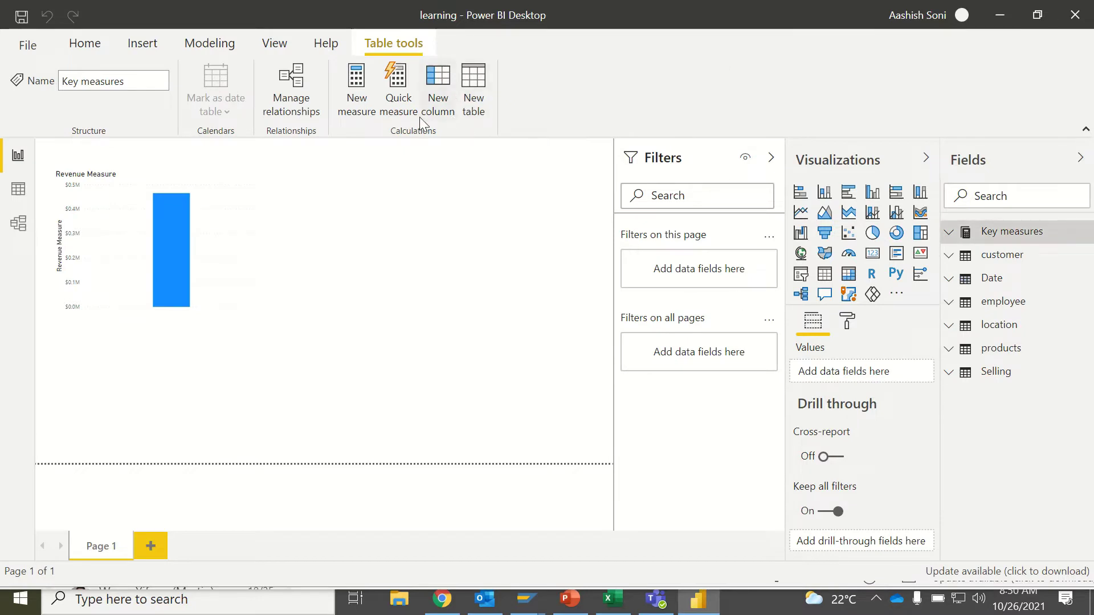
pyautogui.click(353, 85)
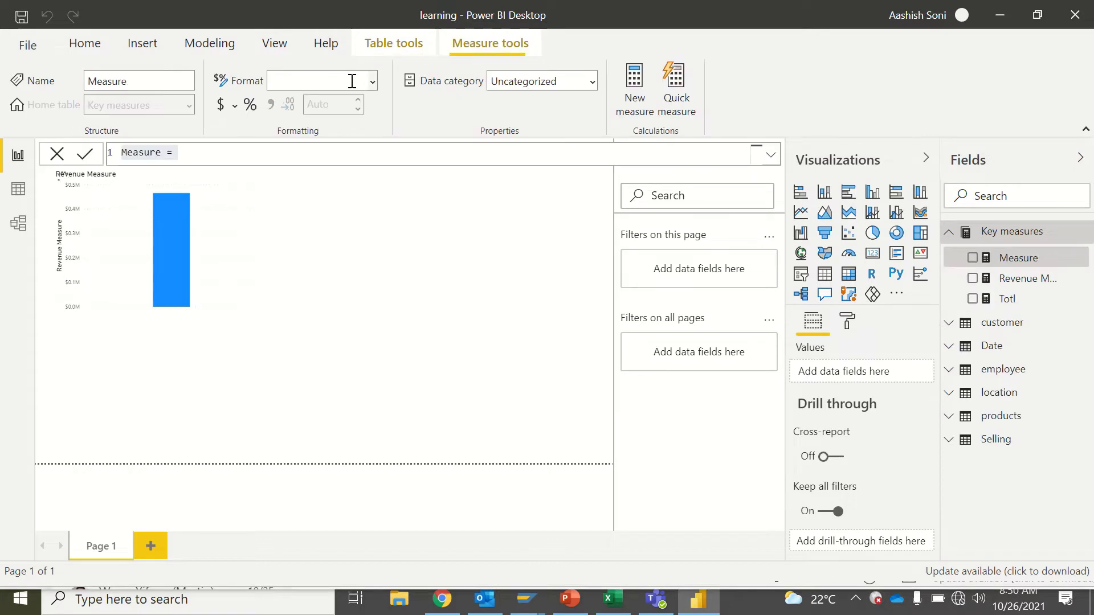
pyautogui.click(132, 154)
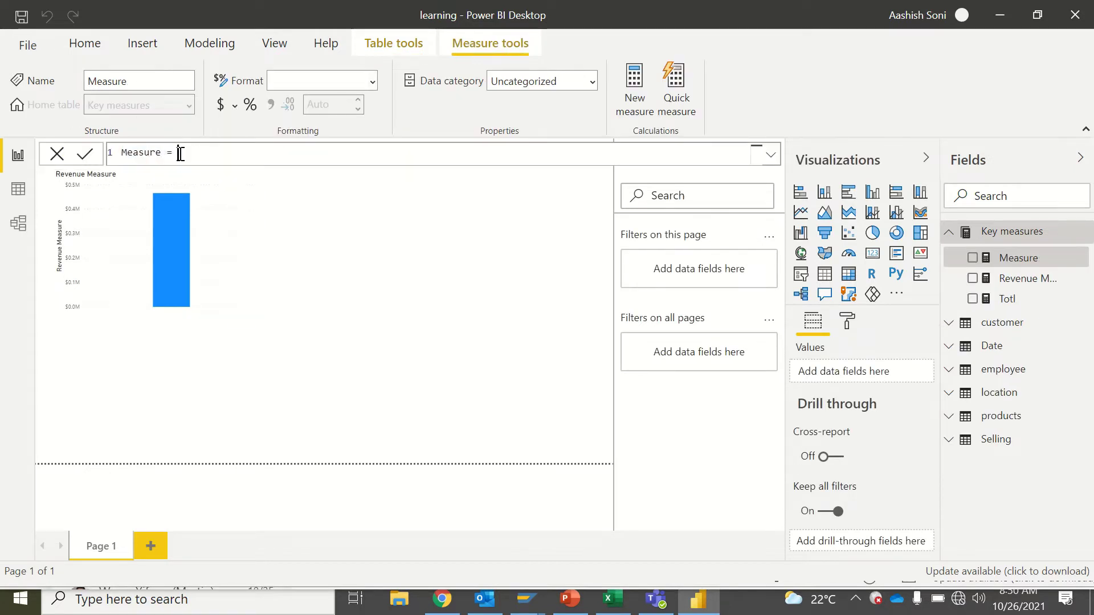
pyautogui.moveTo(120, 153); pyautogui.dragTo(160, 151)
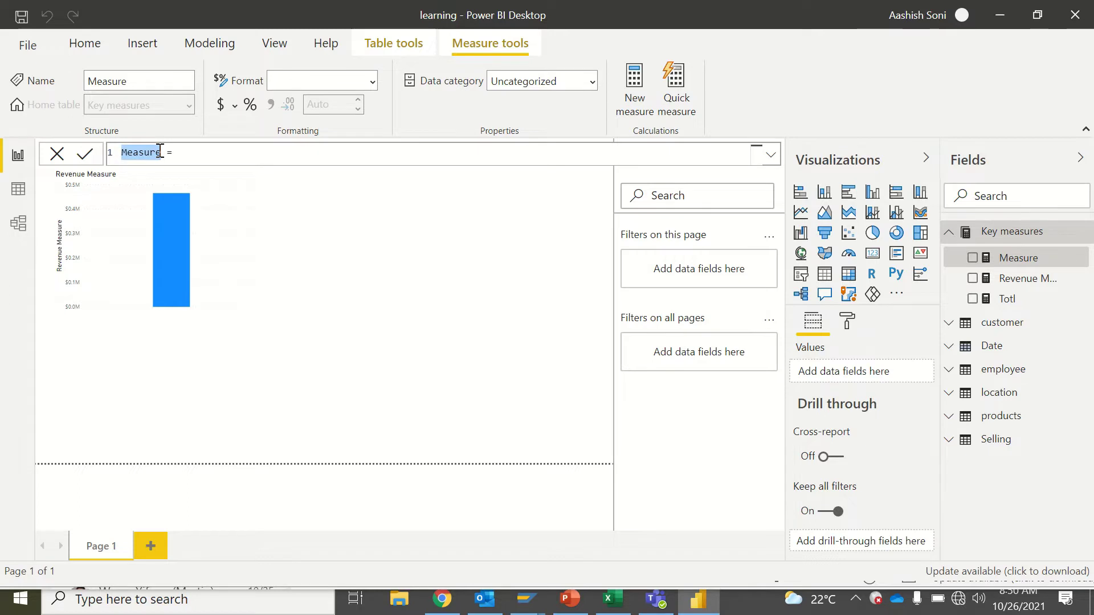
pyautogui.write('revmes')
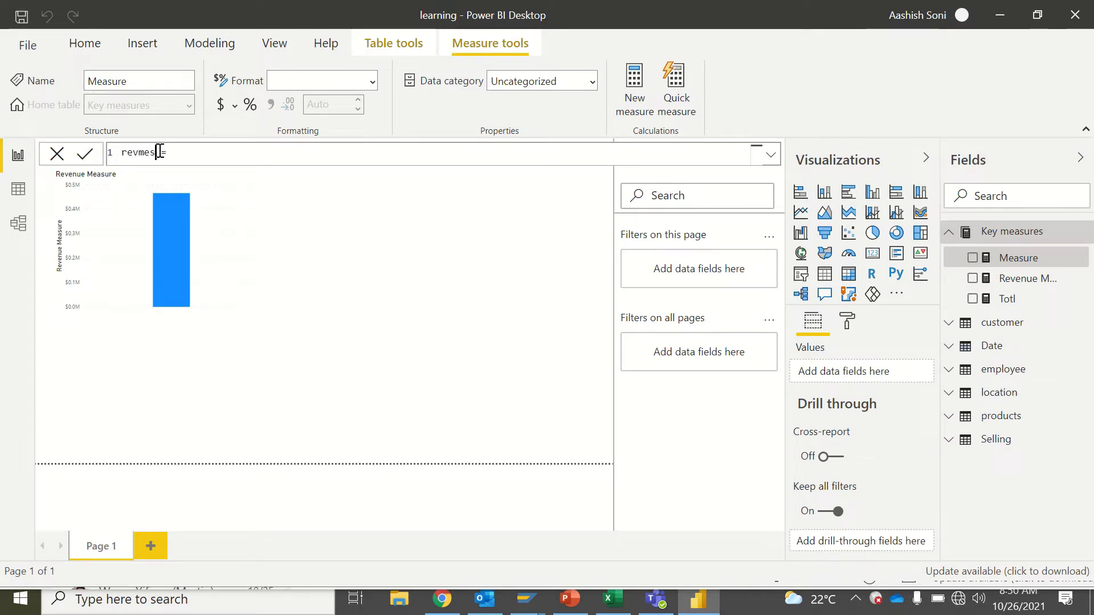
pyautogui.write('ure = sum')
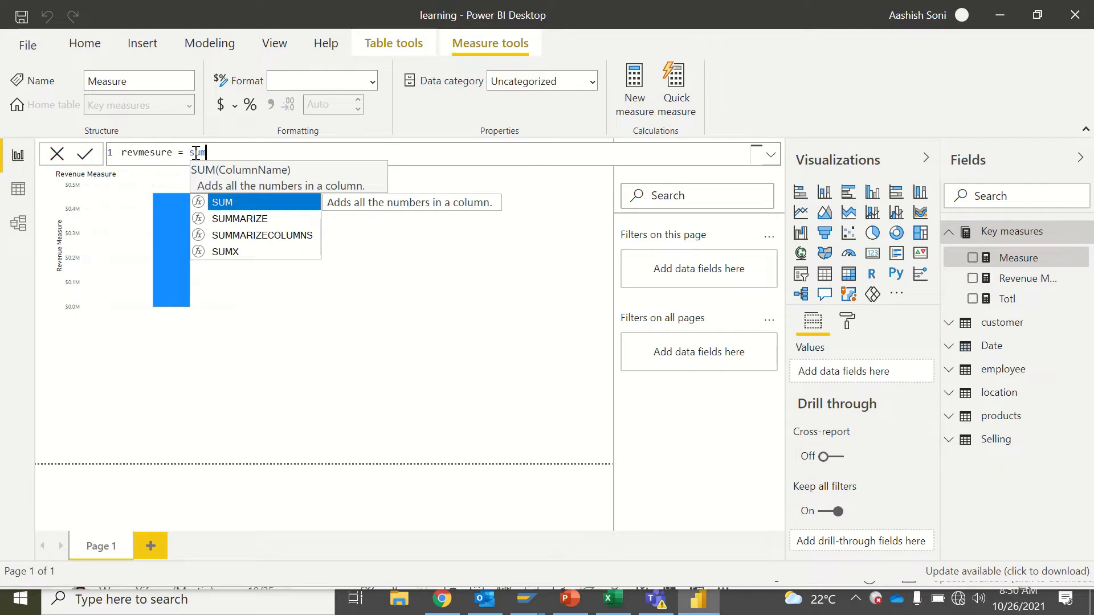
# - Complete the revmesure formula as SUM(Selling[Price])*sum(Selling[Revenue]) and commit the measure
pyautogui.press('Tab')
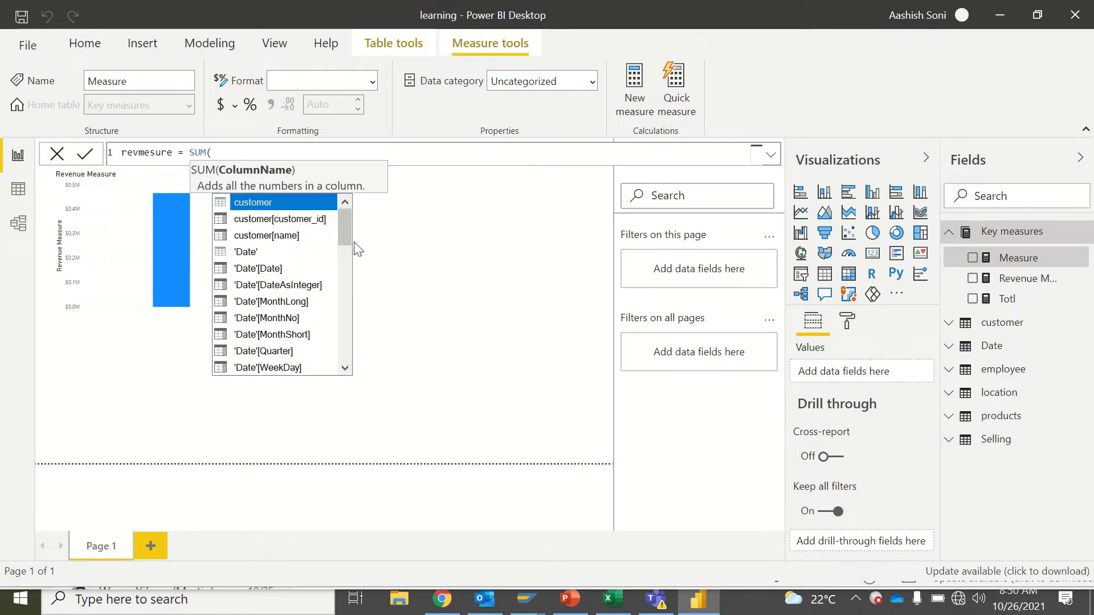
pyautogui.write('se')
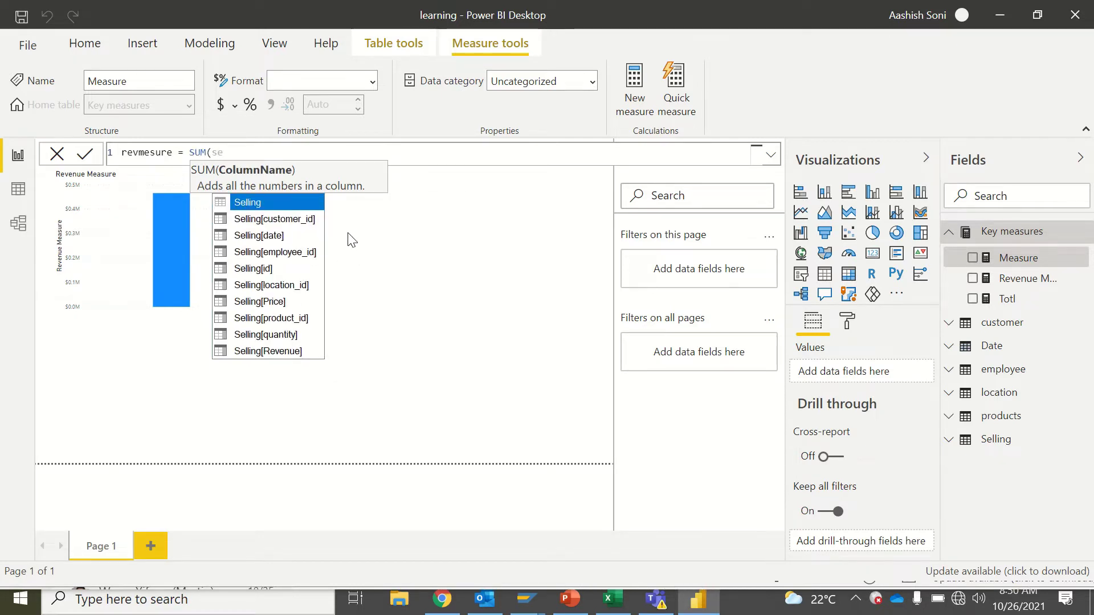
pyautogui.doubleClick(279, 308)
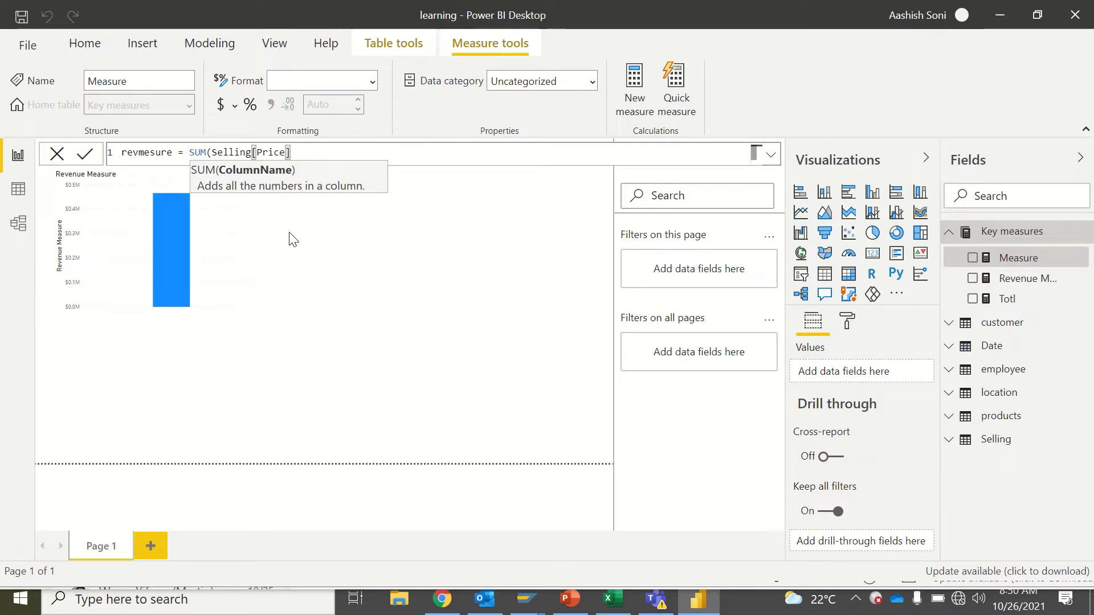
pyautogui.write(')*')
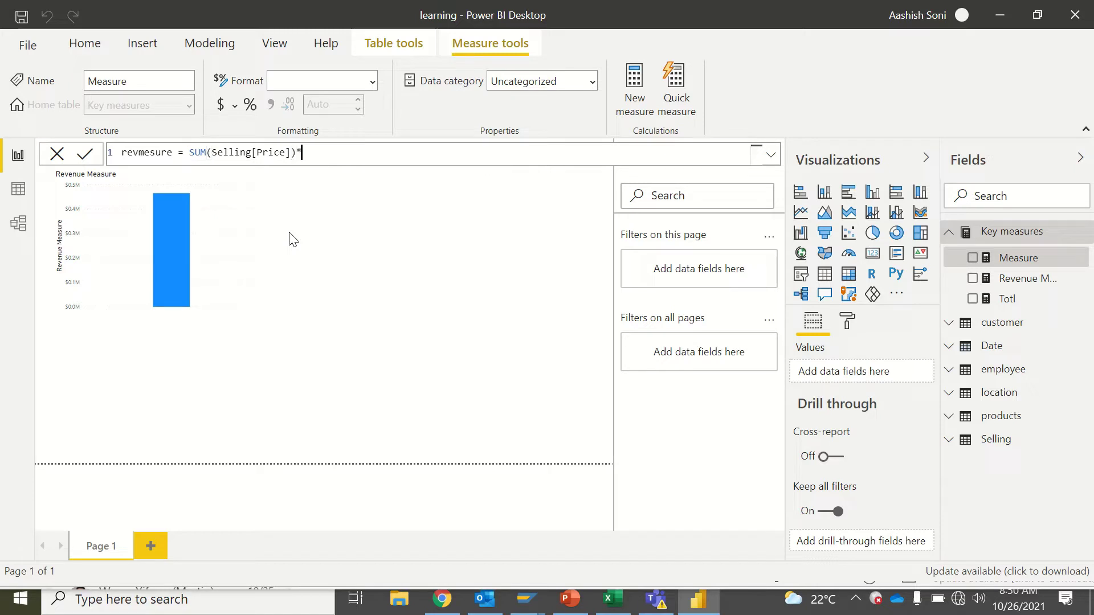
pyautogui.write('sum')
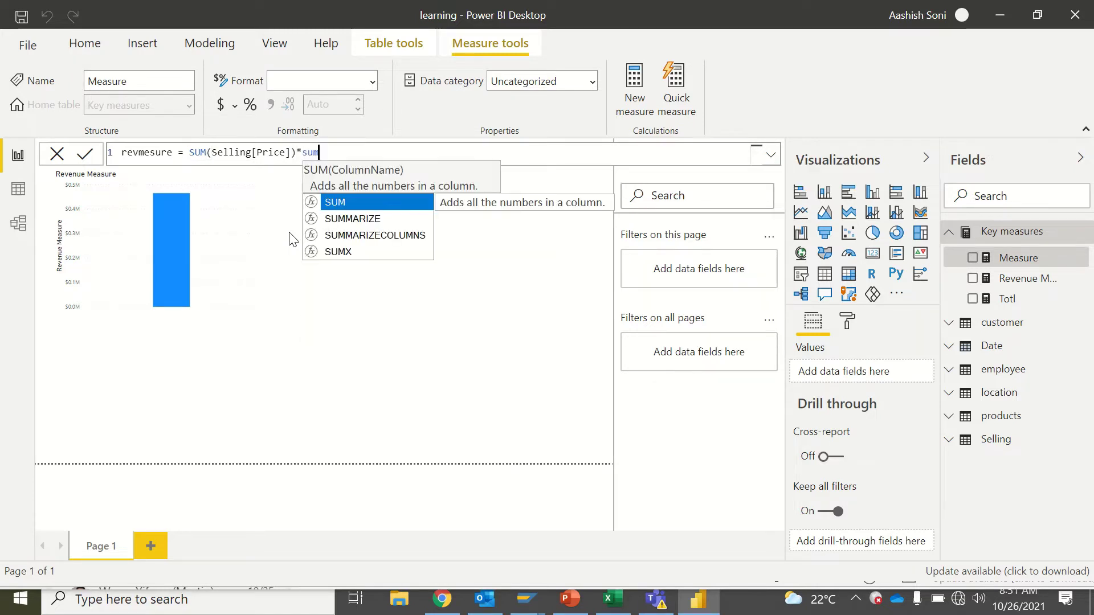
pyautogui.write('(')
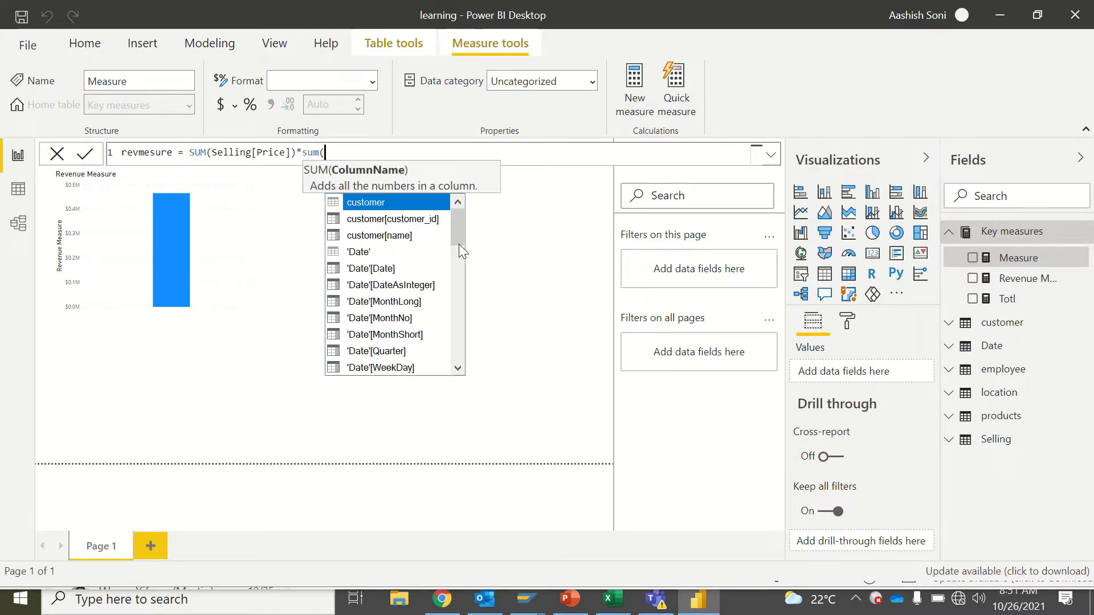
pyautogui.moveTo(459, 237); pyautogui.dragTo(460, 271)
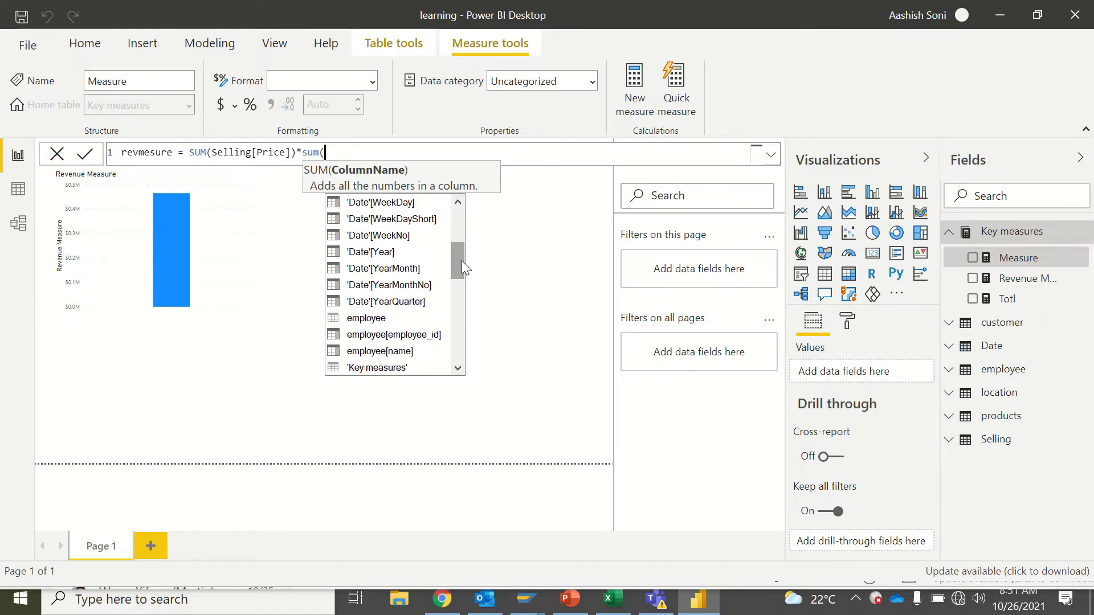
pyautogui.write('sel')
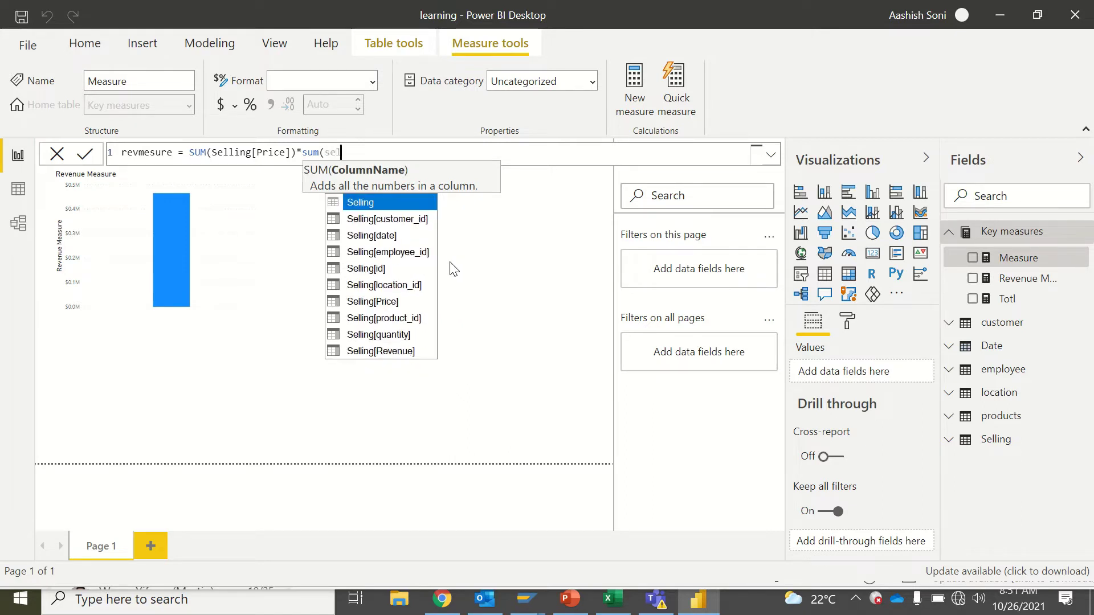
pyautogui.click(402, 353)
pyautogui.click(401, 353)
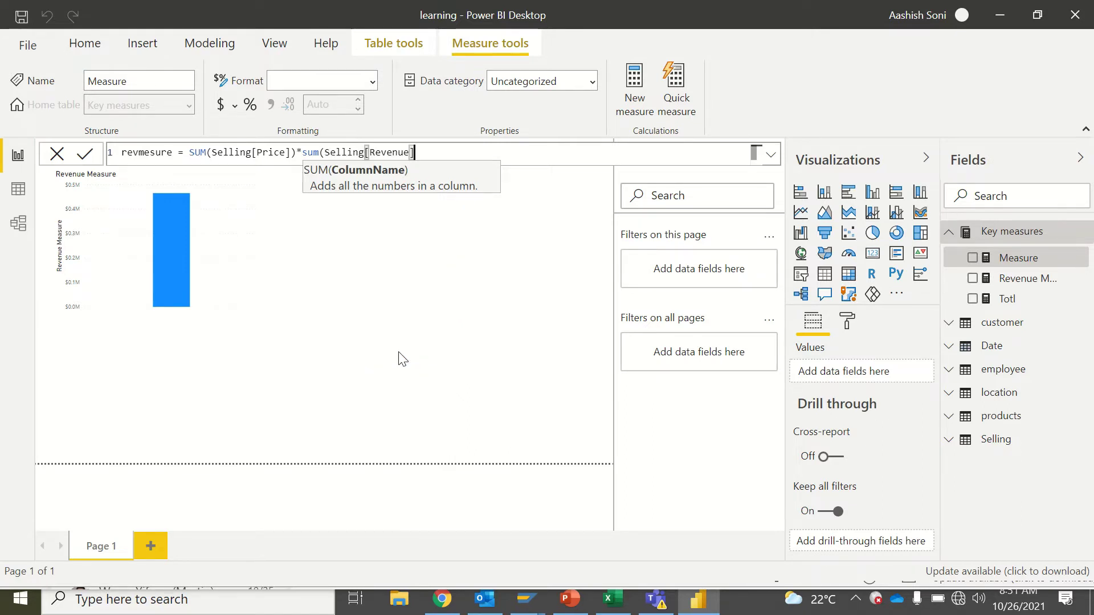
pyautogui.write(')')
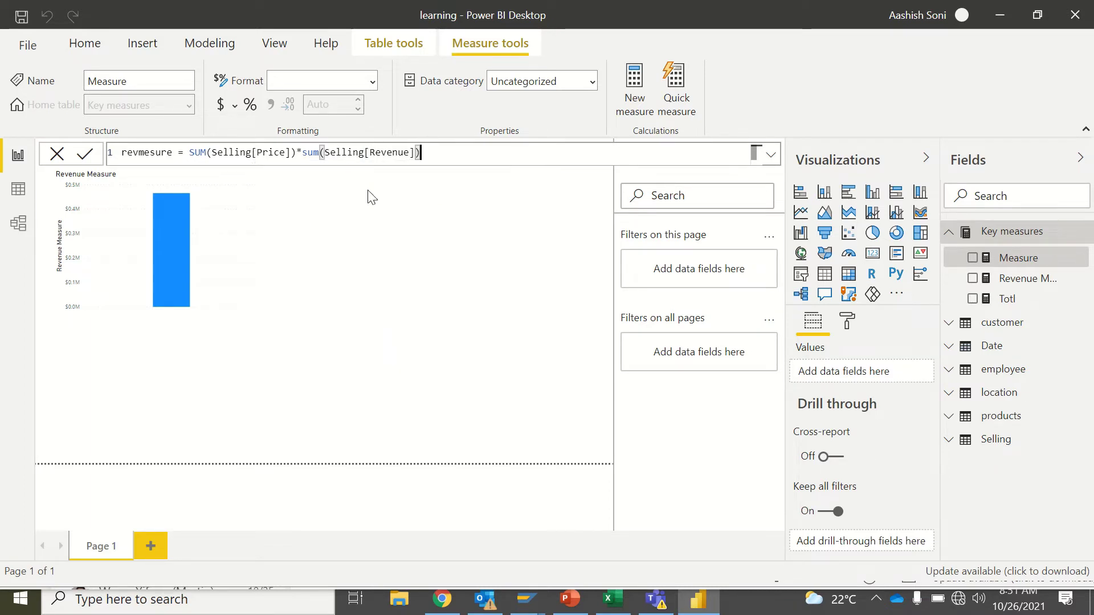
pyautogui.click(89, 155)
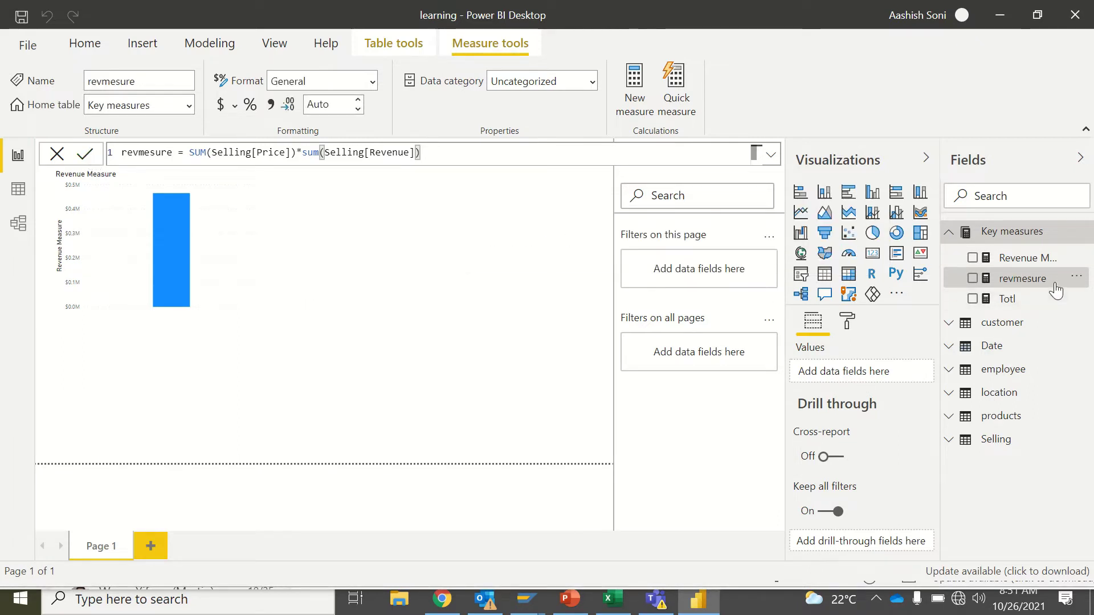
# - Place the revmesure measure on the report page beside the Revenue Measure chart and show it as a card
pyautogui.moveTo(1053, 280); pyautogui.dragTo(551, 245)
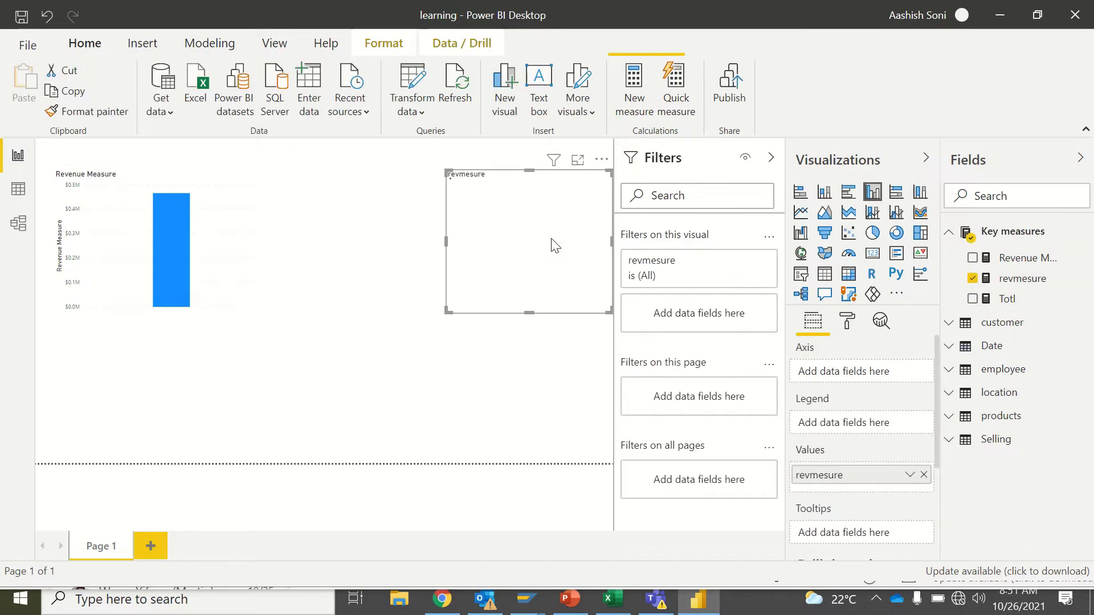
pyautogui.moveTo(500, 181); pyautogui.dragTo(393, 193)
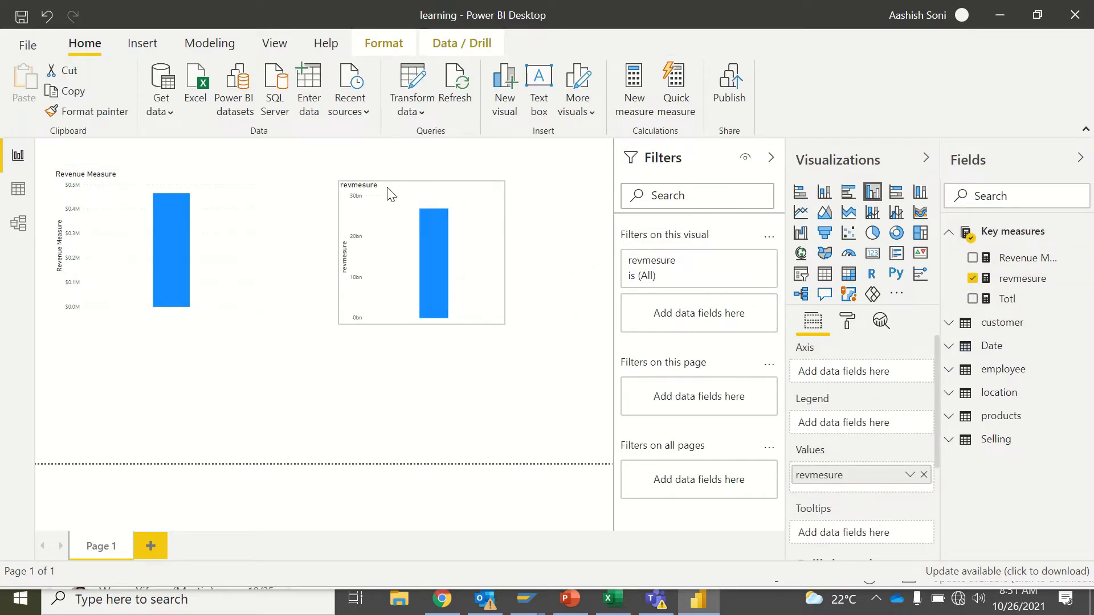
pyautogui.click(873, 255)
# - Convert the Revenue Measure chart to a card and shift both cards slightly on the page
pyautogui.click(168, 248)
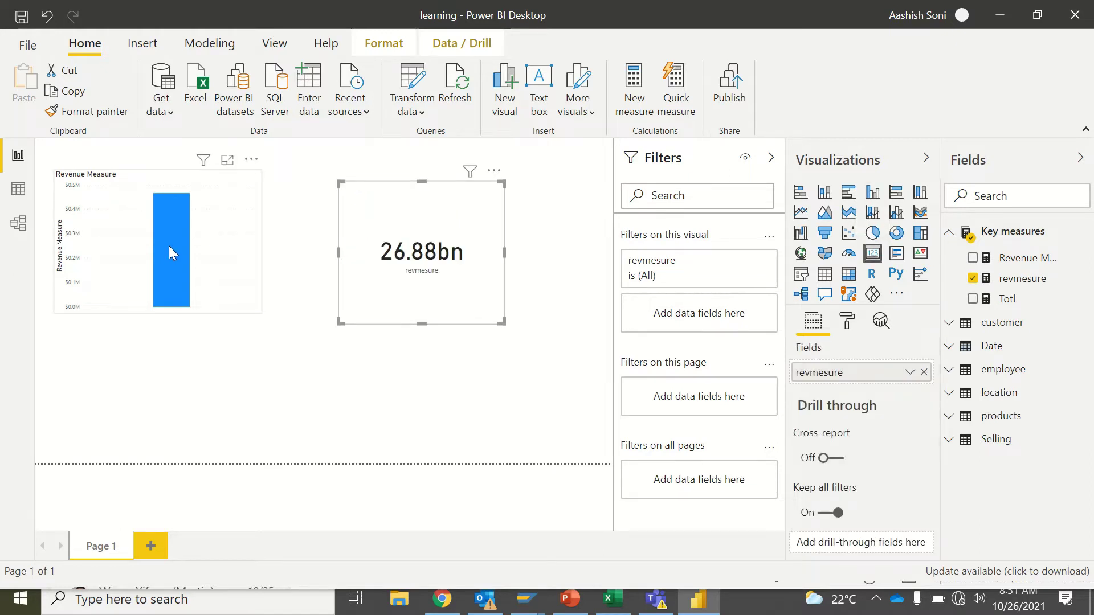
pyautogui.click(873, 255)
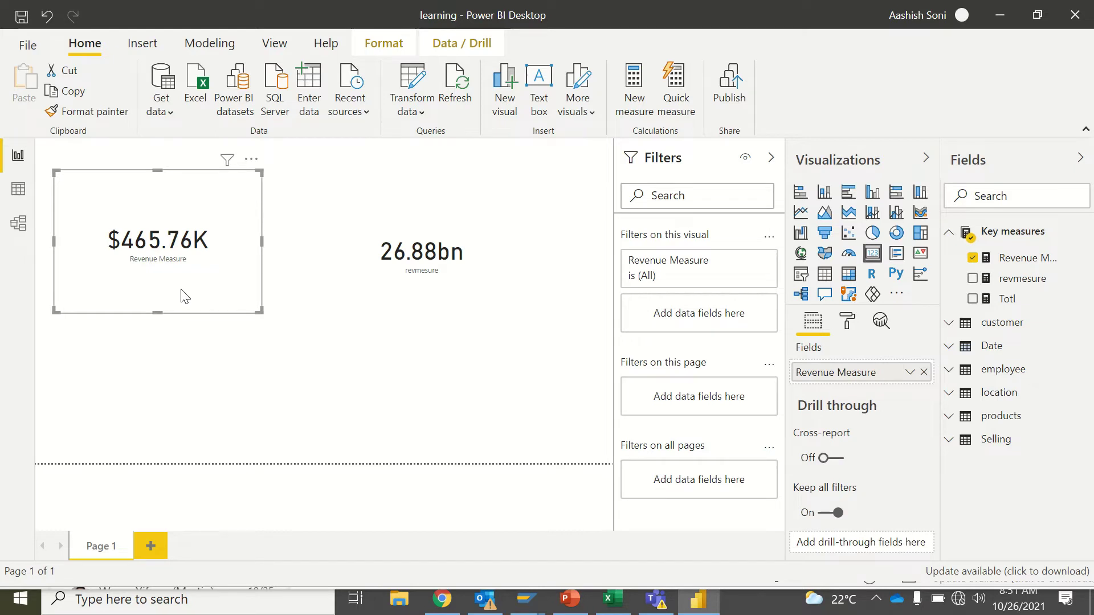
pyautogui.moveTo(181, 291)
pyautogui.mouseDown()
pyautogui.moveTo(194, 302)
pyautogui.moveTo(195, 286)
pyautogui.mouseUp()
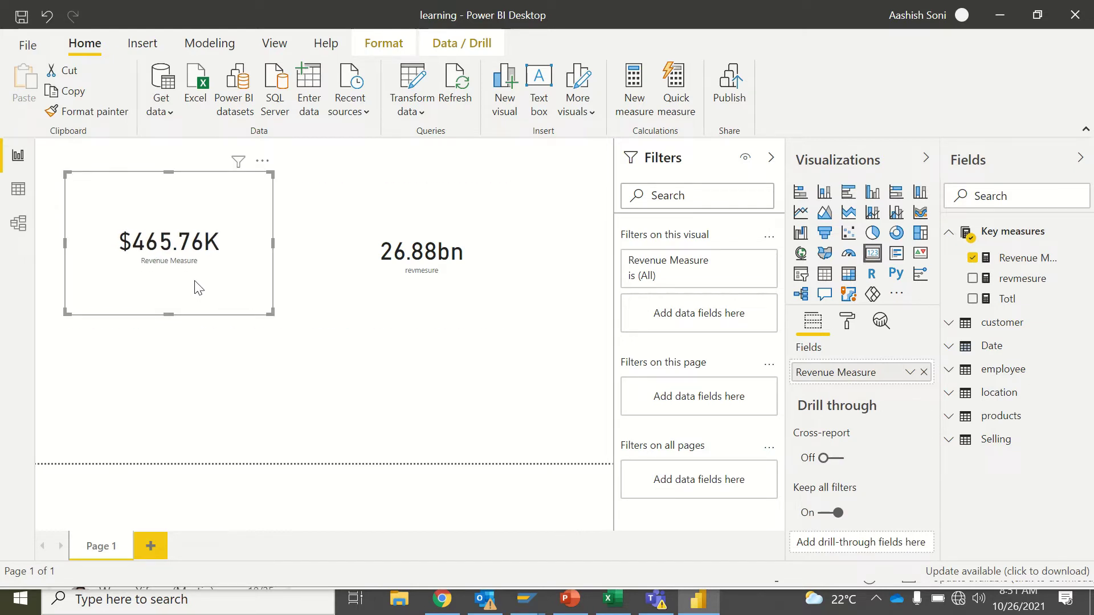
pyautogui.click(371, 283)
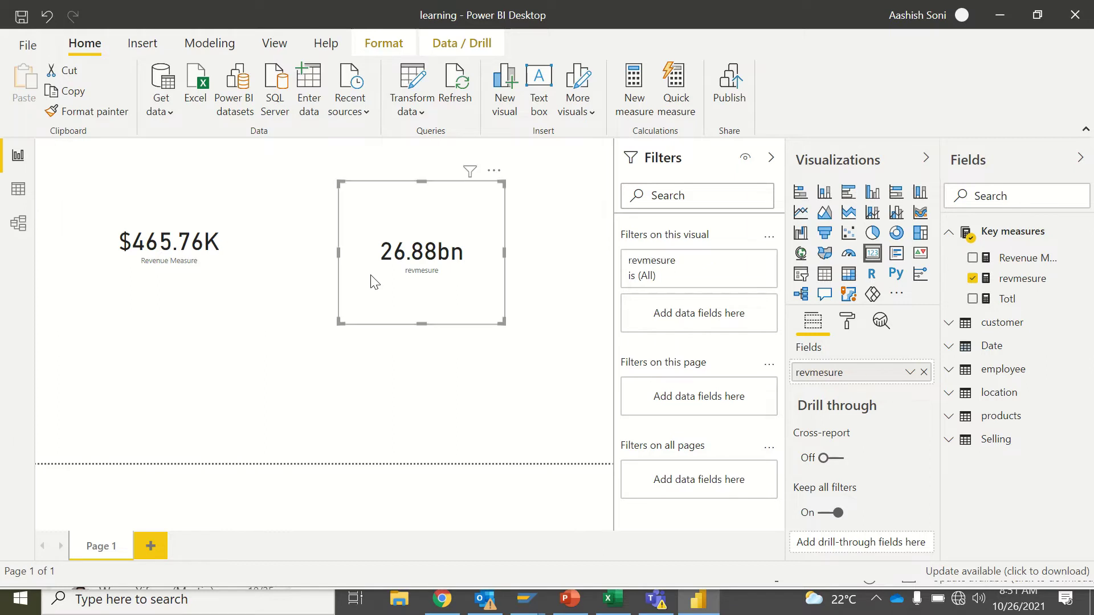
pyautogui.moveTo(371, 283); pyautogui.dragTo(368, 268)
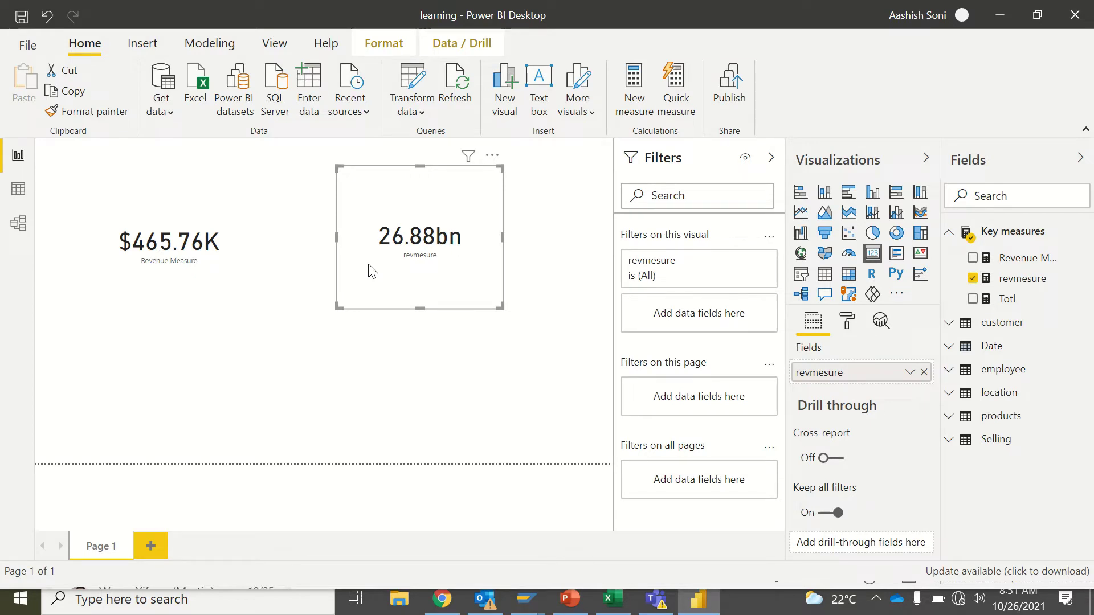
# - Look at the Selling table's quantity, Price and Revenue data and the model view, and return to the report page
pyautogui.click(19, 190)
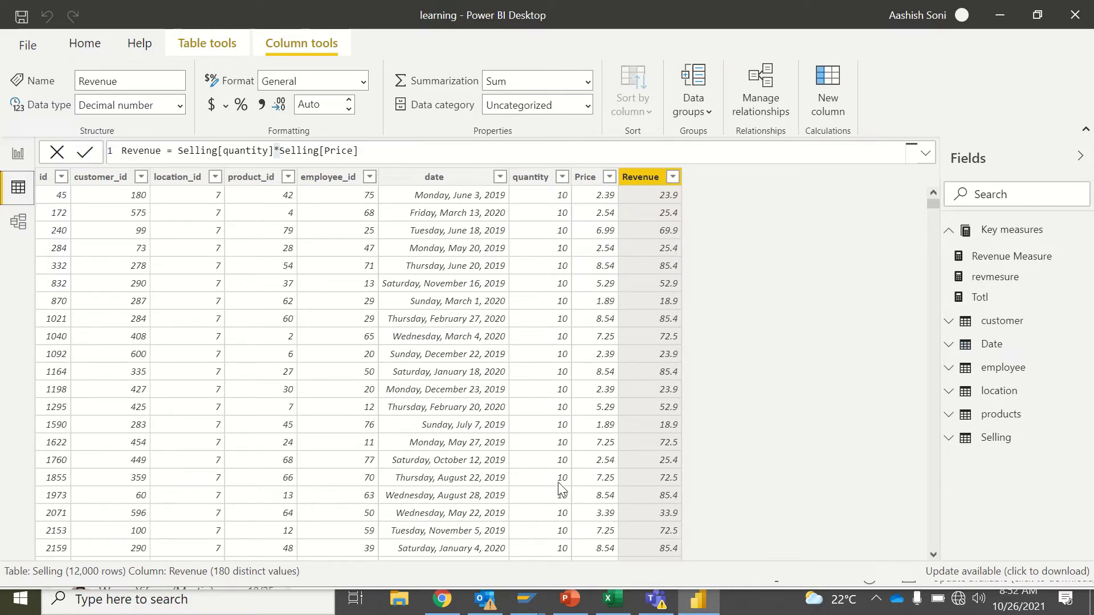
pyautogui.click(22, 222)
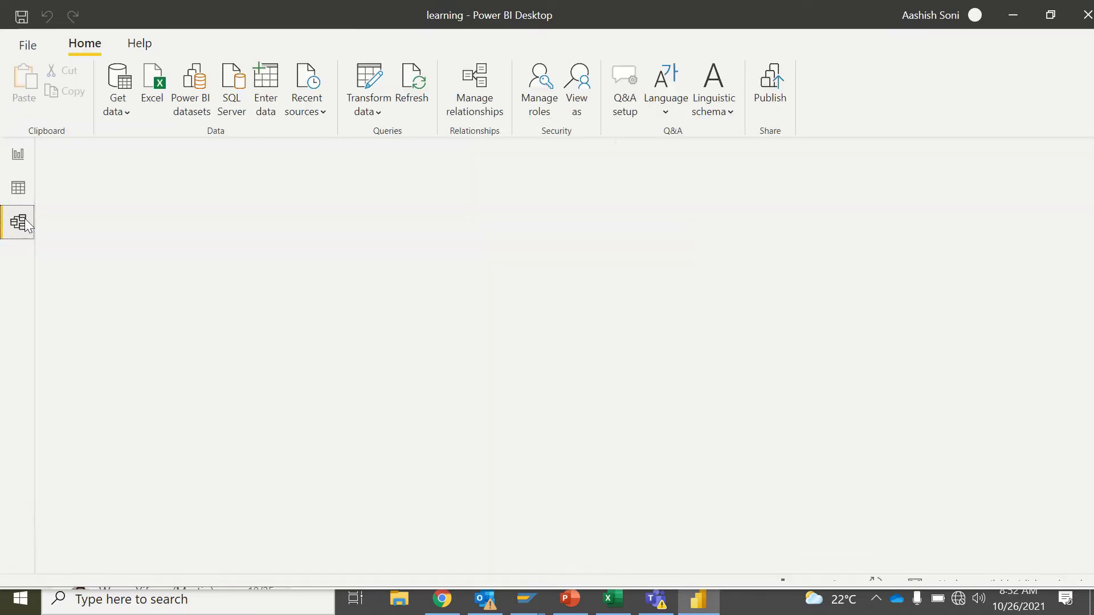
pyautogui.click(18, 156)
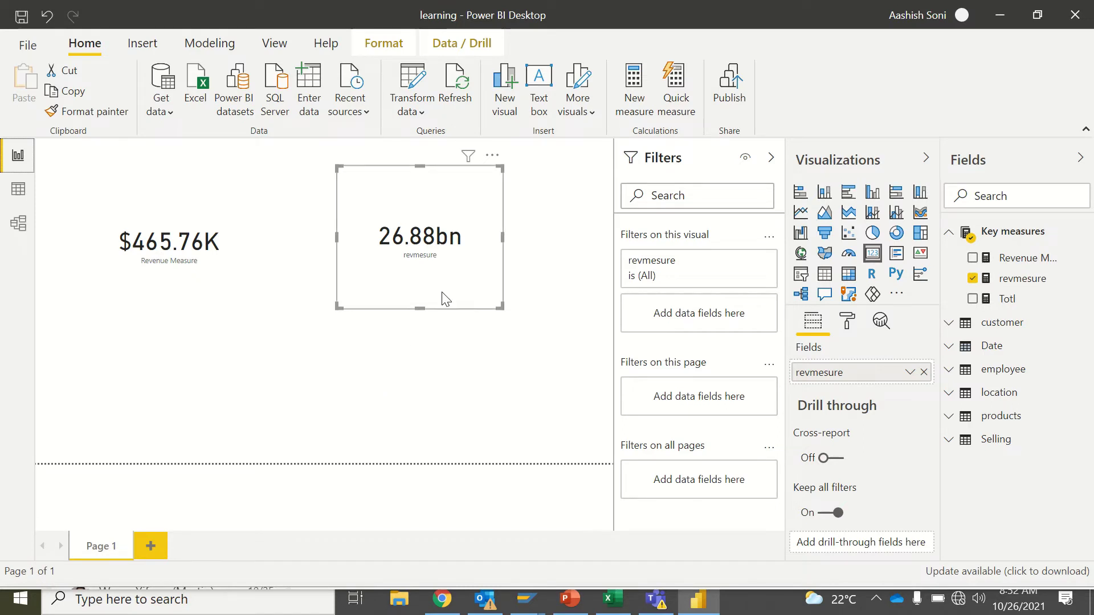
# - Replace the revmesure measure's formula with the start of a SUMX function that iterates over the Selling table
pyautogui.click(1037, 280)
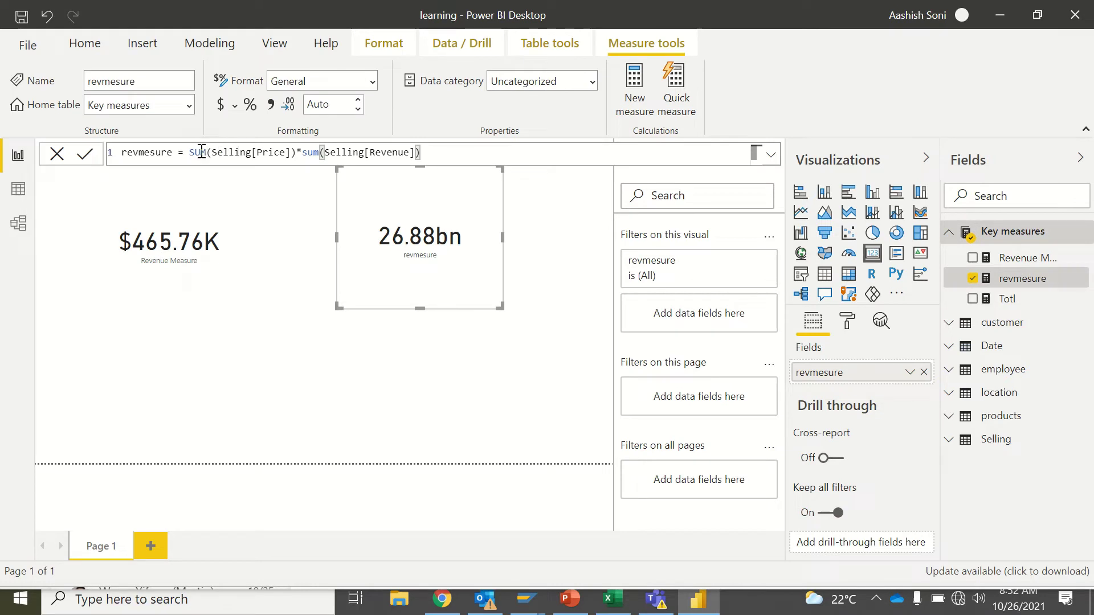
pyautogui.moveTo(190, 152); pyautogui.dragTo(120, 153)
pyautogui.keyDown('shift'); pyautogui.click(432, 150); pyautogui.keyUp('shift')
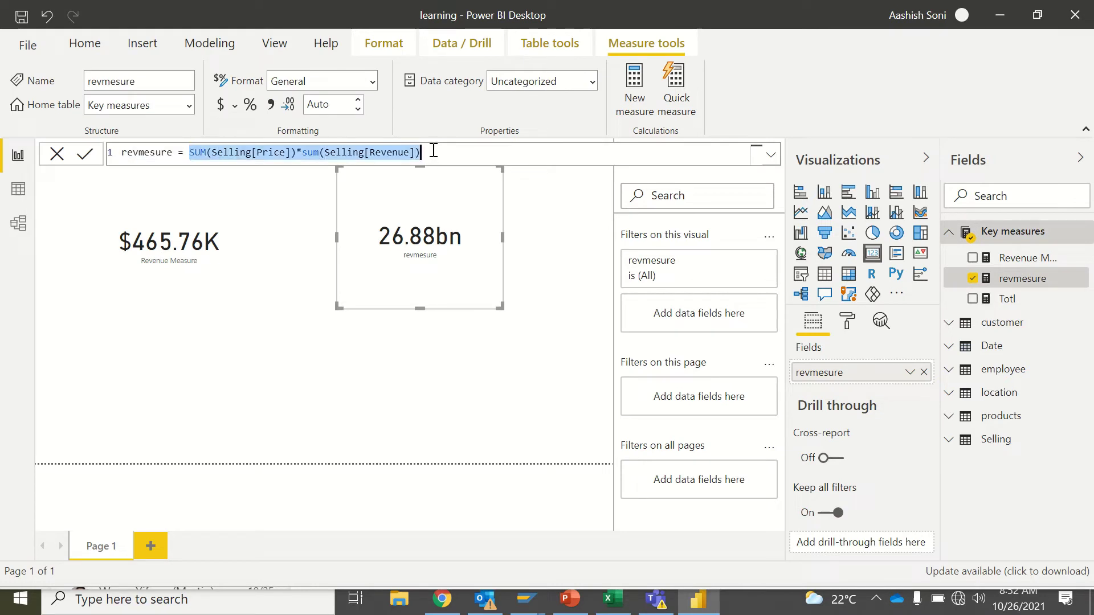
pyautogui.write('SUMX(')
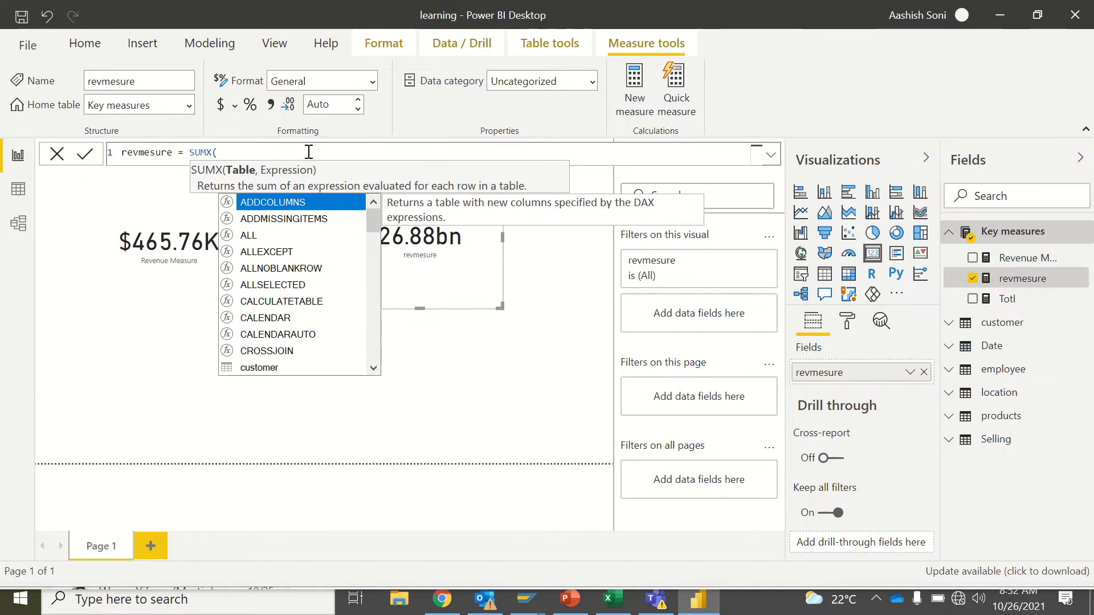
pyautogui.write('sell')
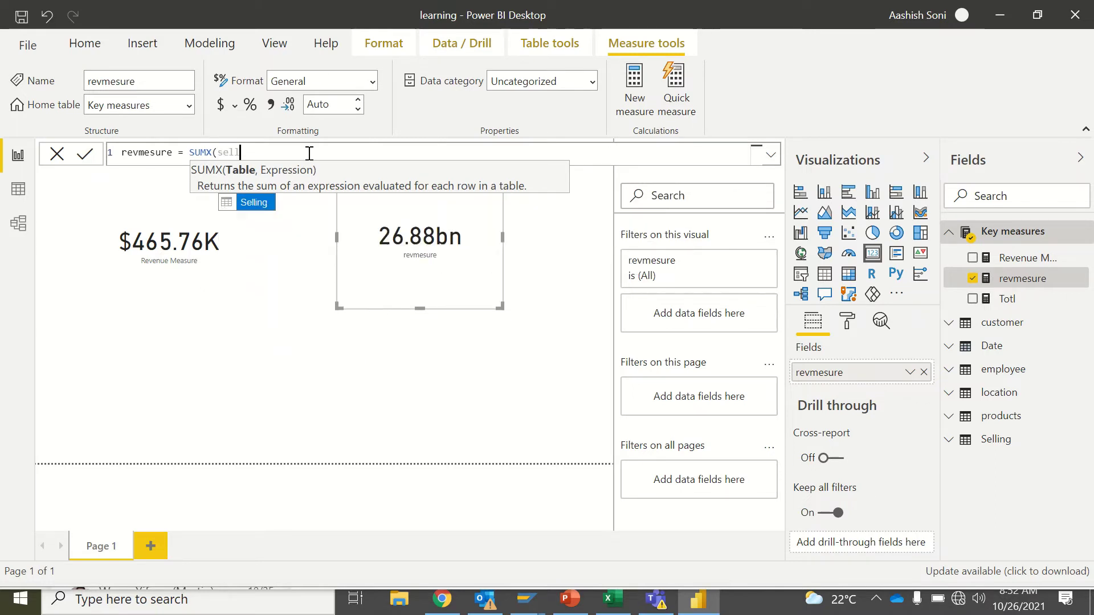
pyautogui.press('Tab')
pyautogui.write(',')
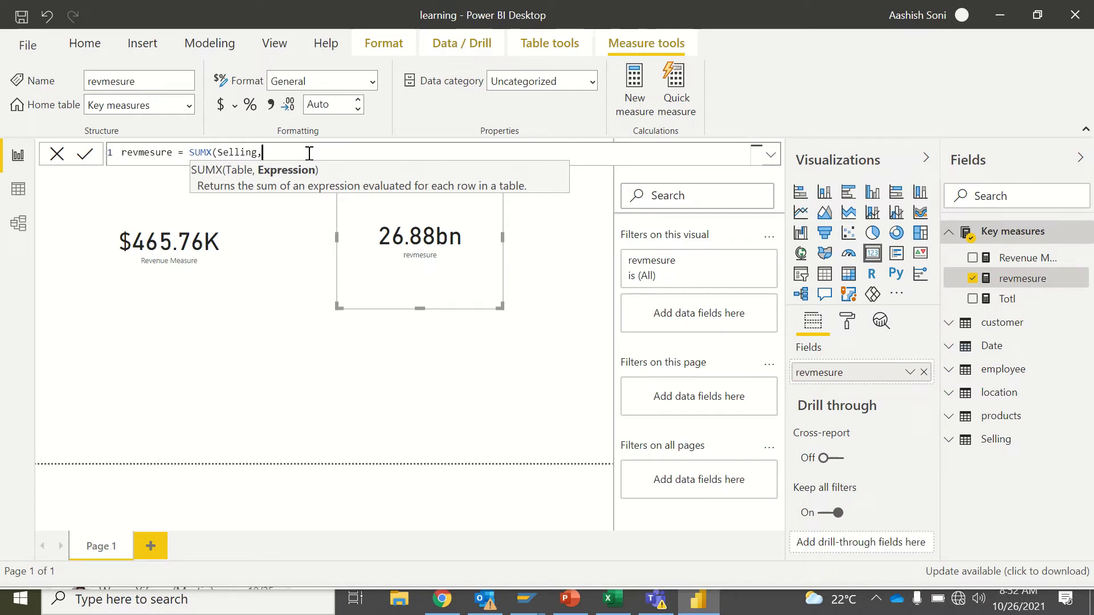
# - Complete and commit the SUMX formula with the expression Selling[Price]*Selling[quantity], and move the revmesure card closer to the Revenue Measure card
pyautogui.write(' selling')
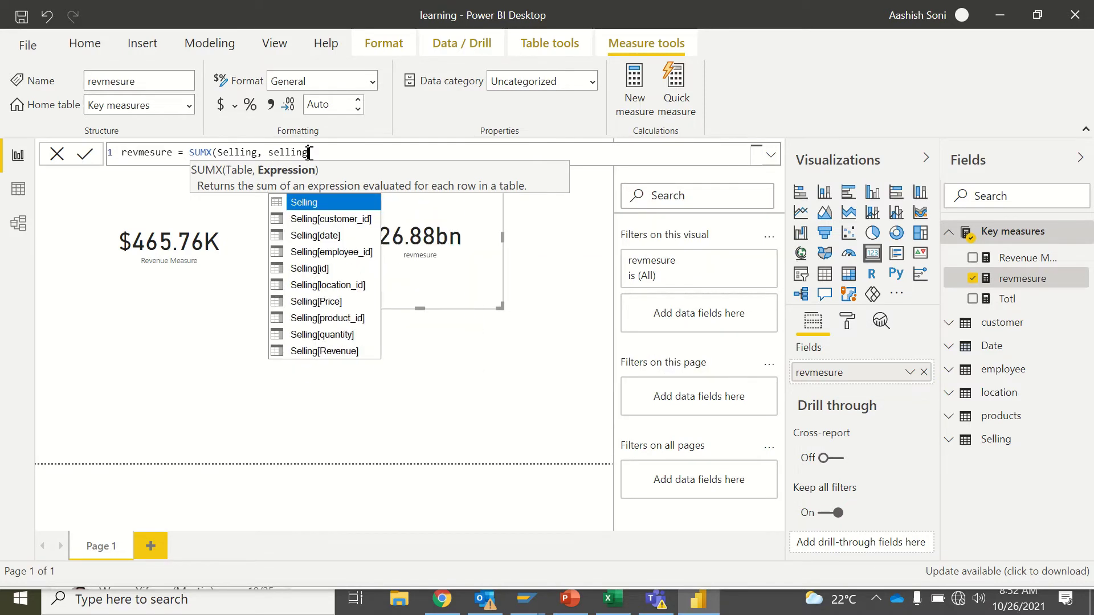
pyautogui.doubleClick(325, 301)
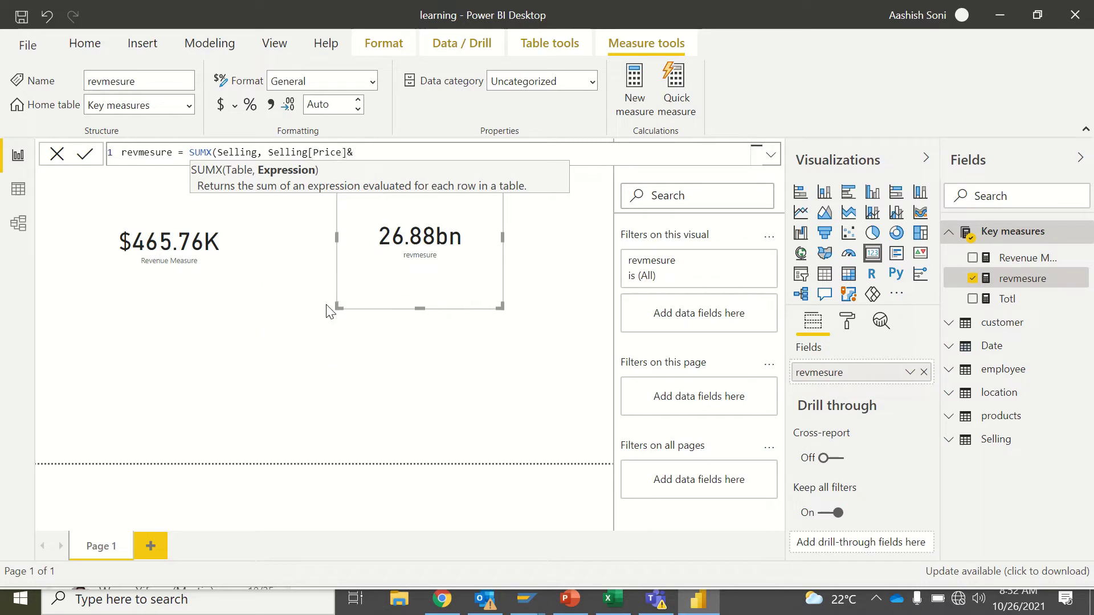
pyautogui.write('*sell')
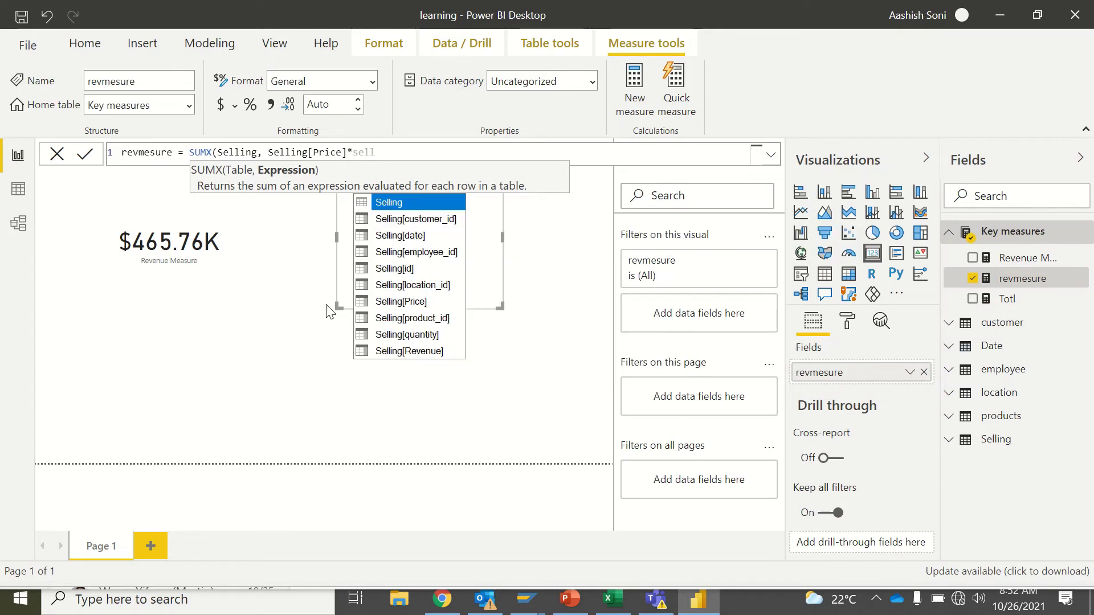
pyautogui.write('ing')
pyautogui.click(392, 334)
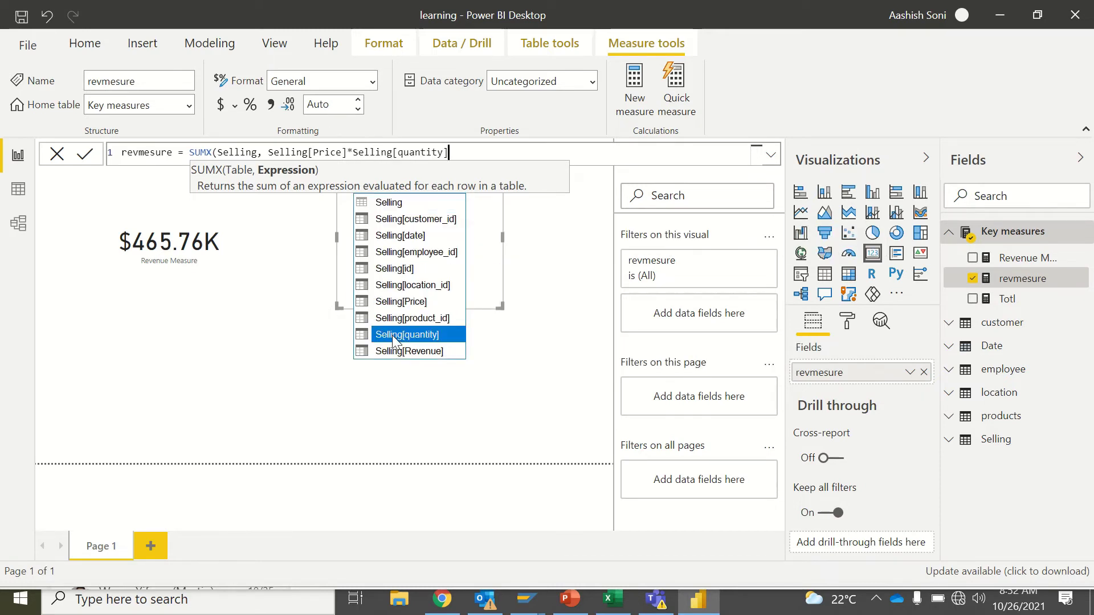
pyautogui.write(')')
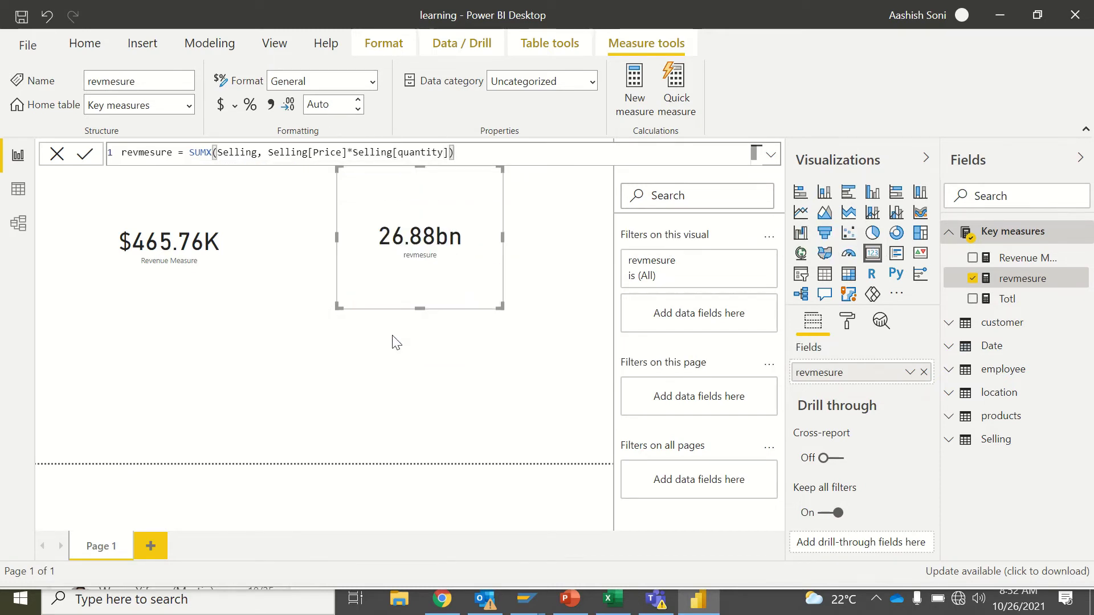
pyautogui.click(85, 154)
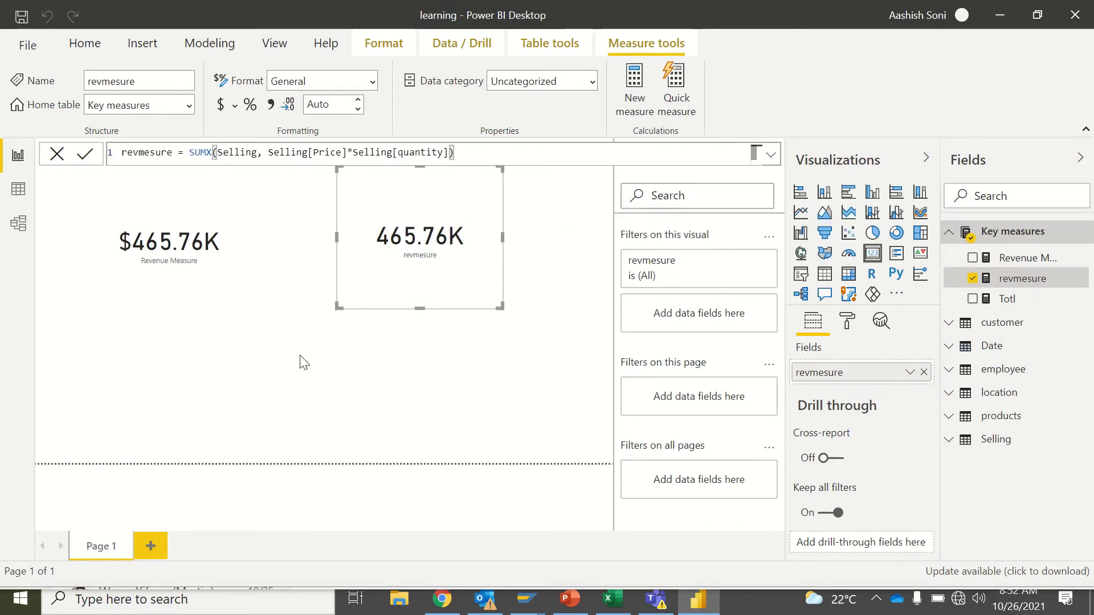
pyautogui.moveTo(420, 300); pyautogui.dragTo(378, 310)
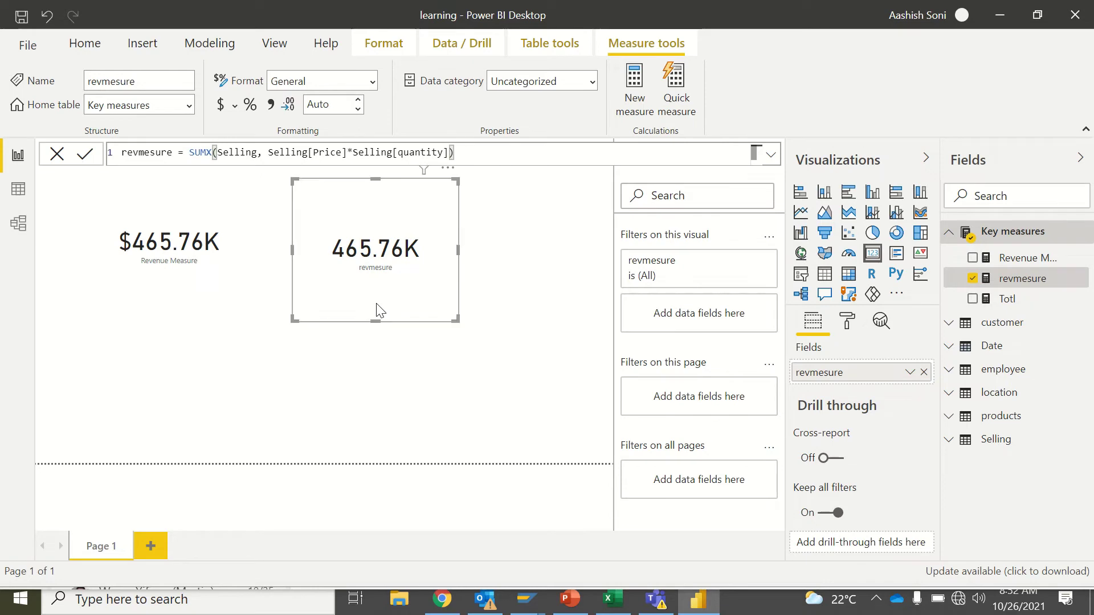
# - Examine the quantity, Price and Revenue columns of the Selling table in the data view, including the calculated columns' formulas
pyautogui.click(18, 189)
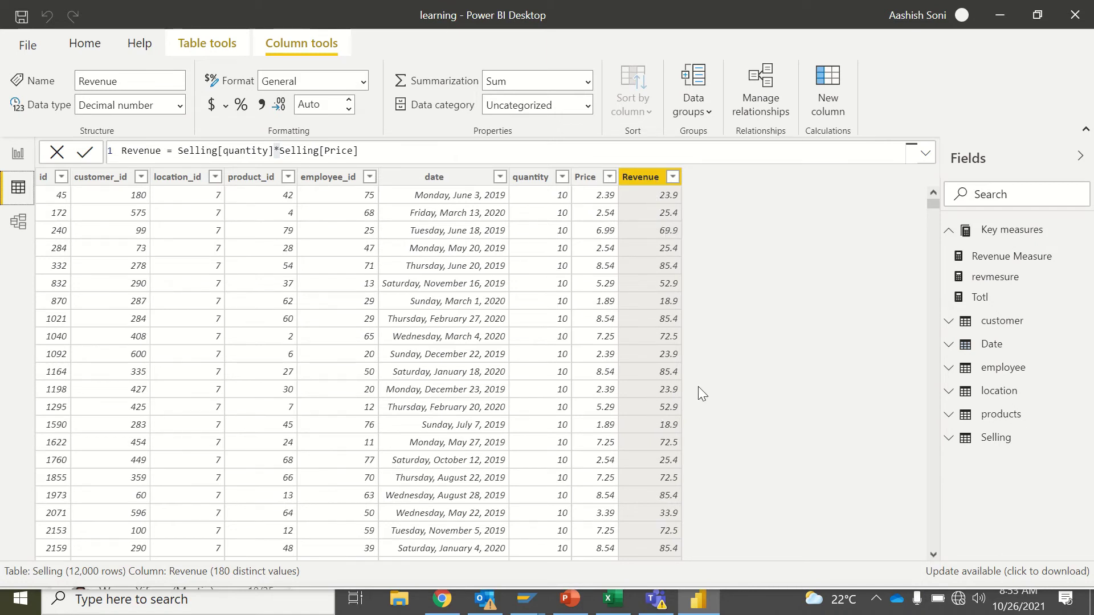
pyautogui.click(530, 177)
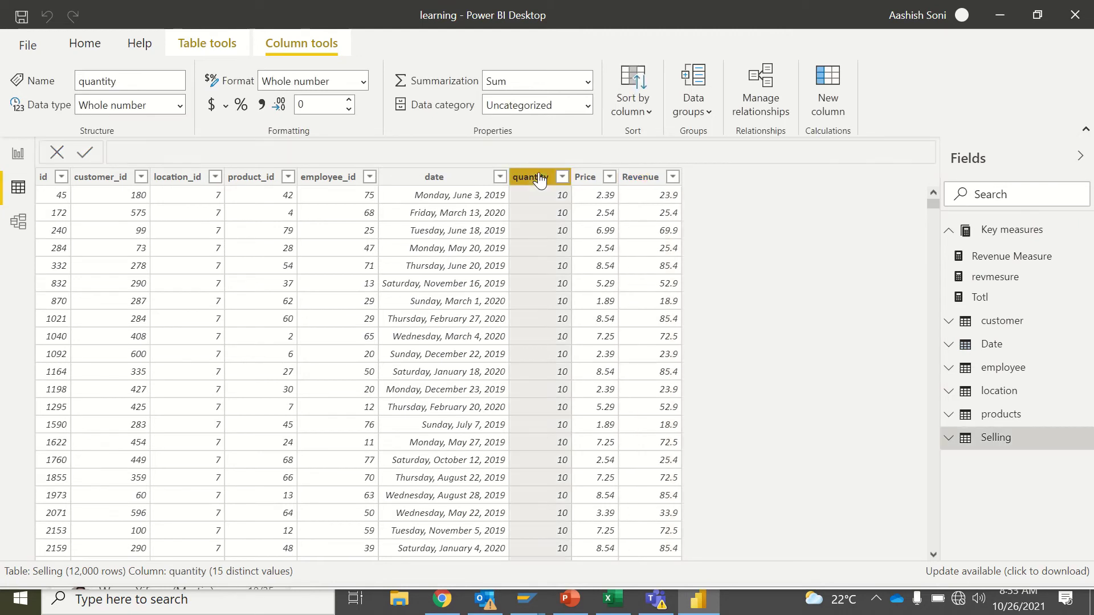
pyautogui.click(594, 181)
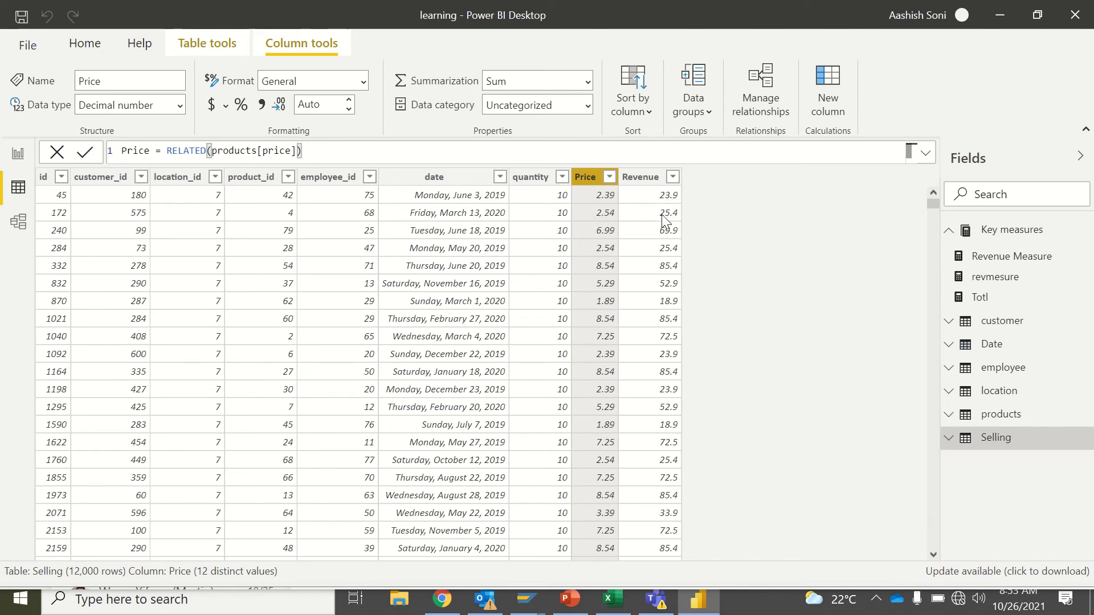
pyautogui.click(653, 181)
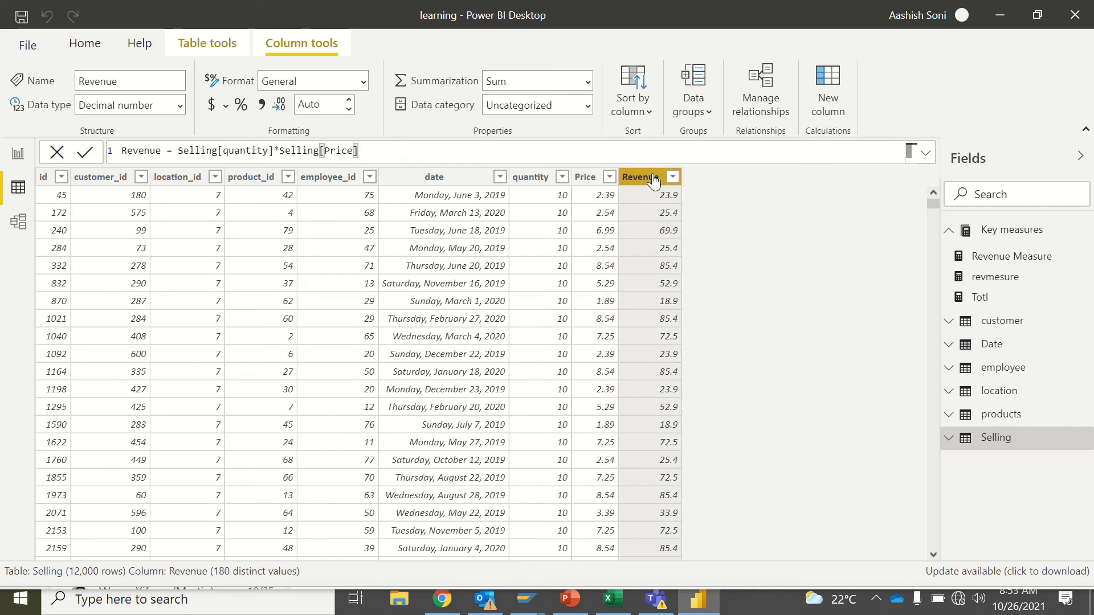